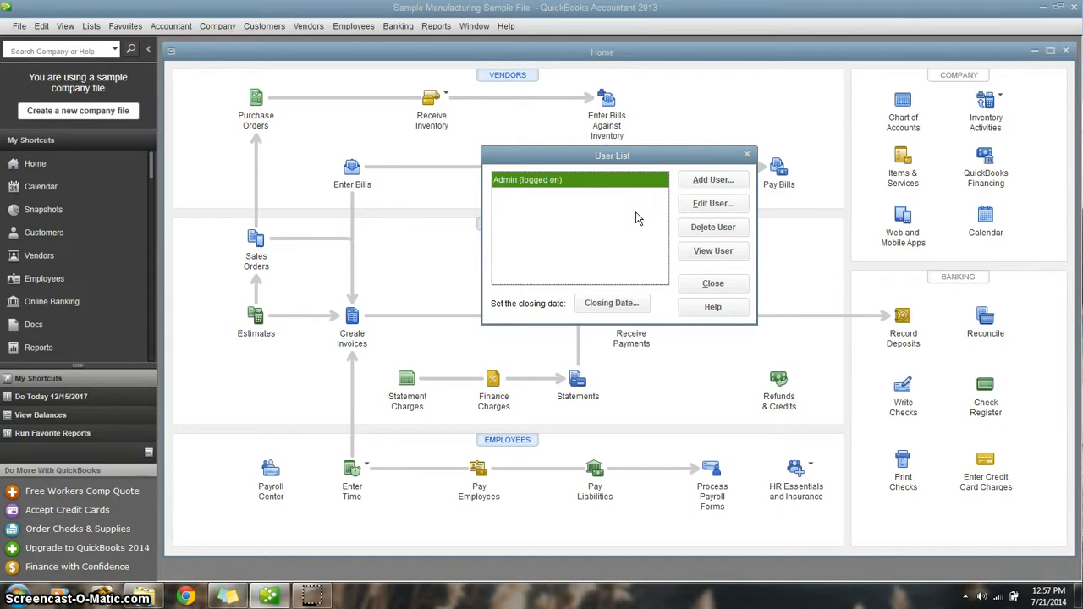
- Start adding a new user from the user list and enter the person's first name as the user name
click(699, 184)
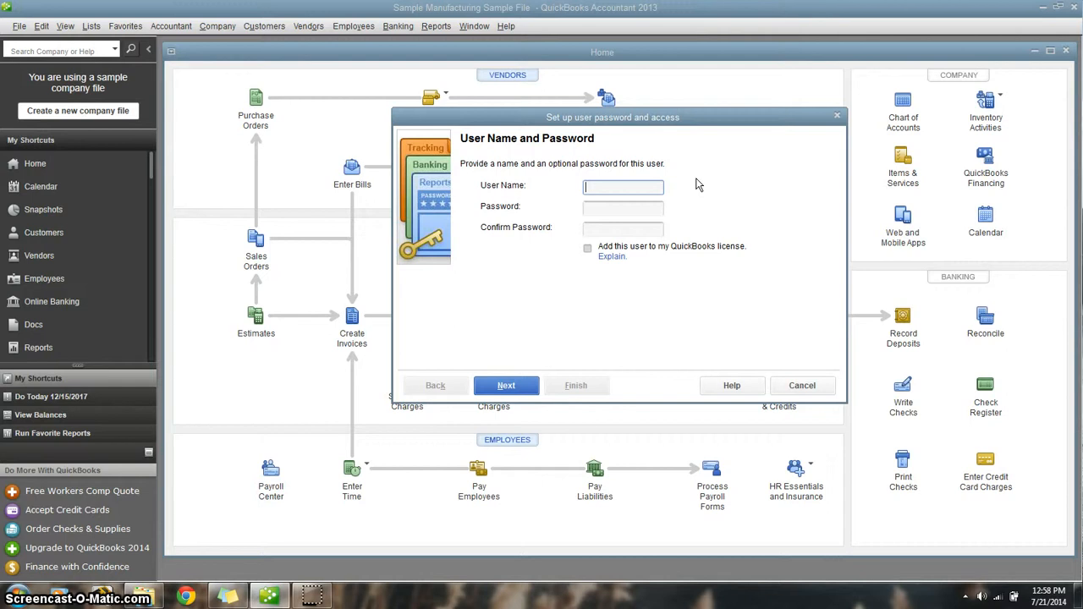
text(Katie)
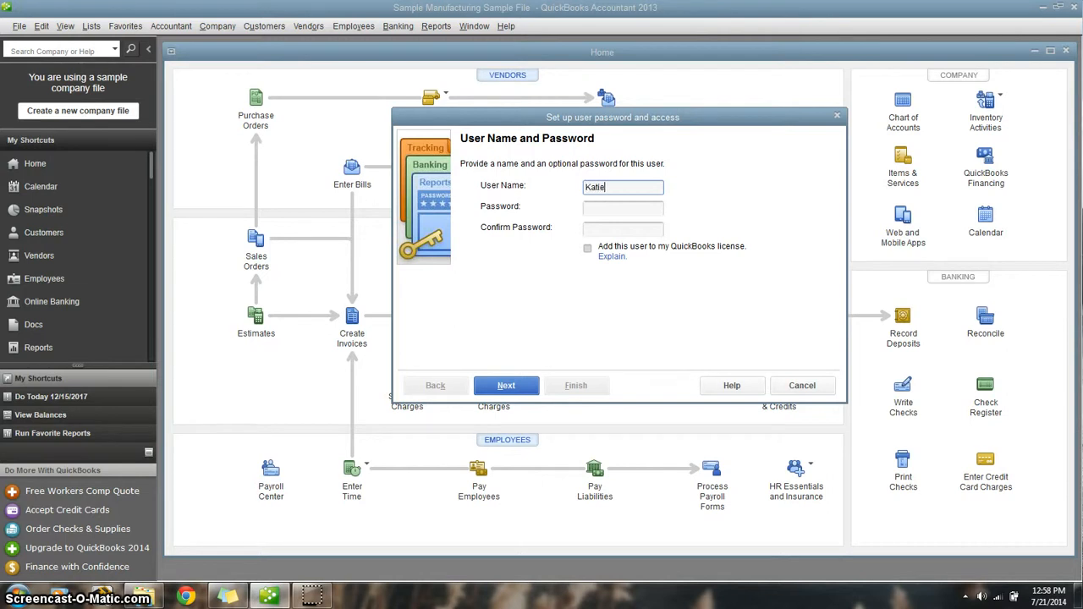
- Enter the new user's password and repeat it in the confirmation field
click(653, 210)
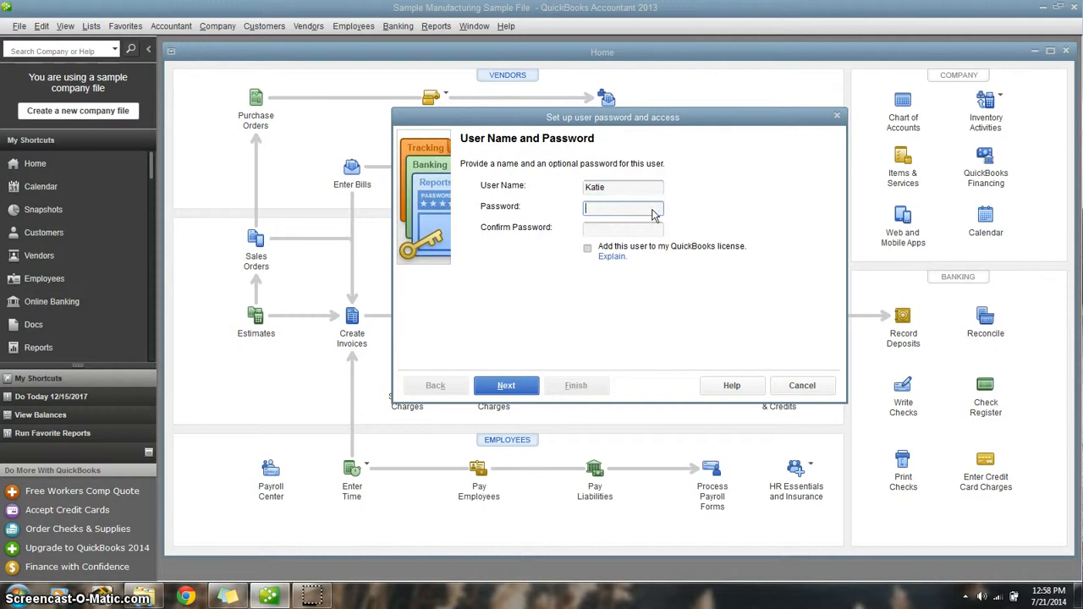
text(pa)
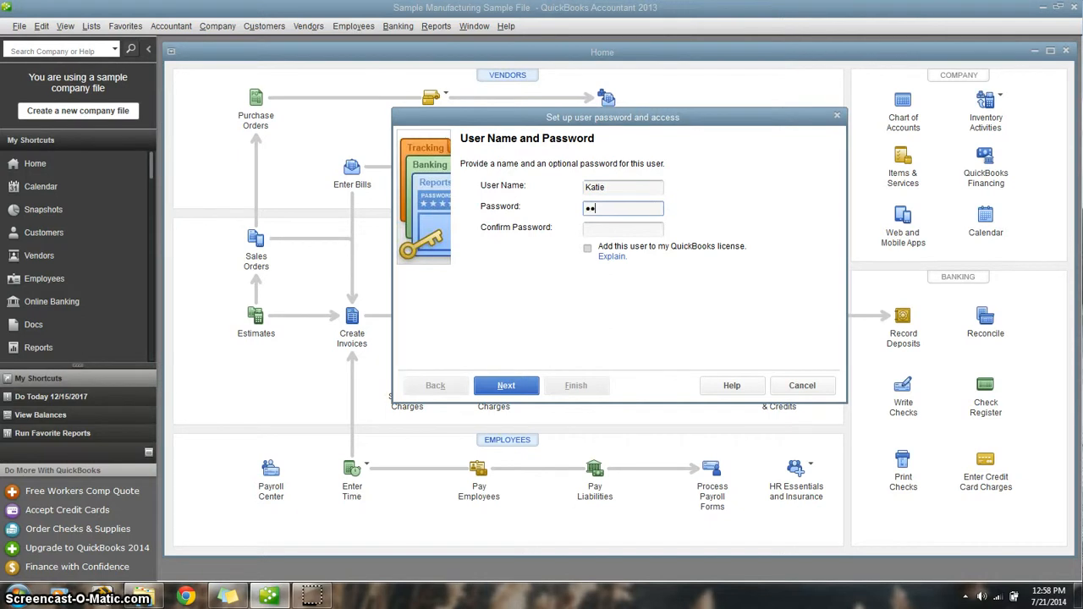
text(ssword)
click(652, 231)
text(pas)
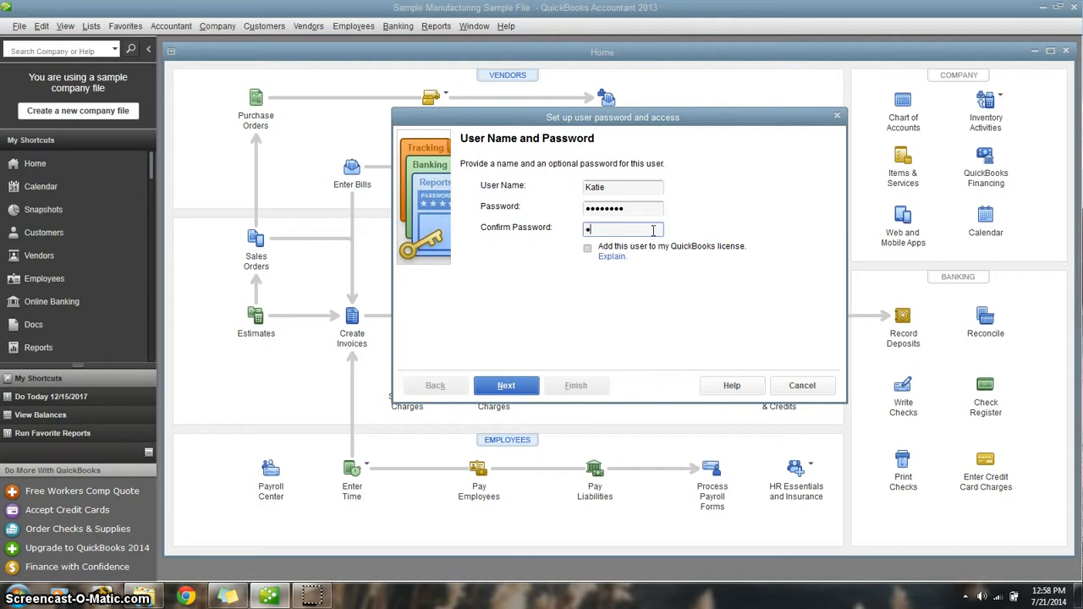
text(sword)
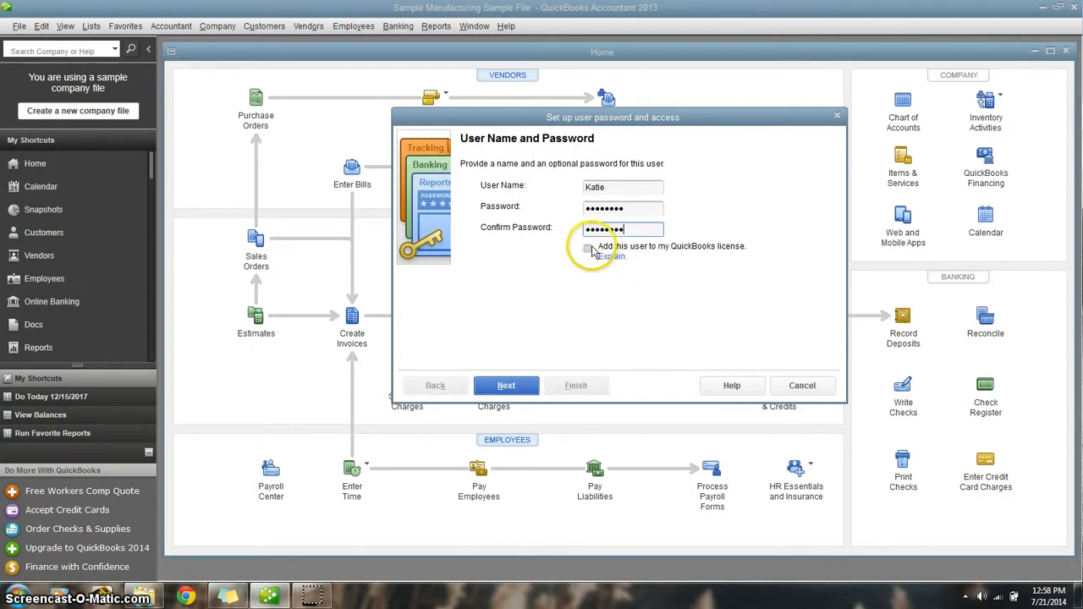
- Add the new user to the QuickBooks license and limit their access to selected areas of QuickBooks
click(588, 249)
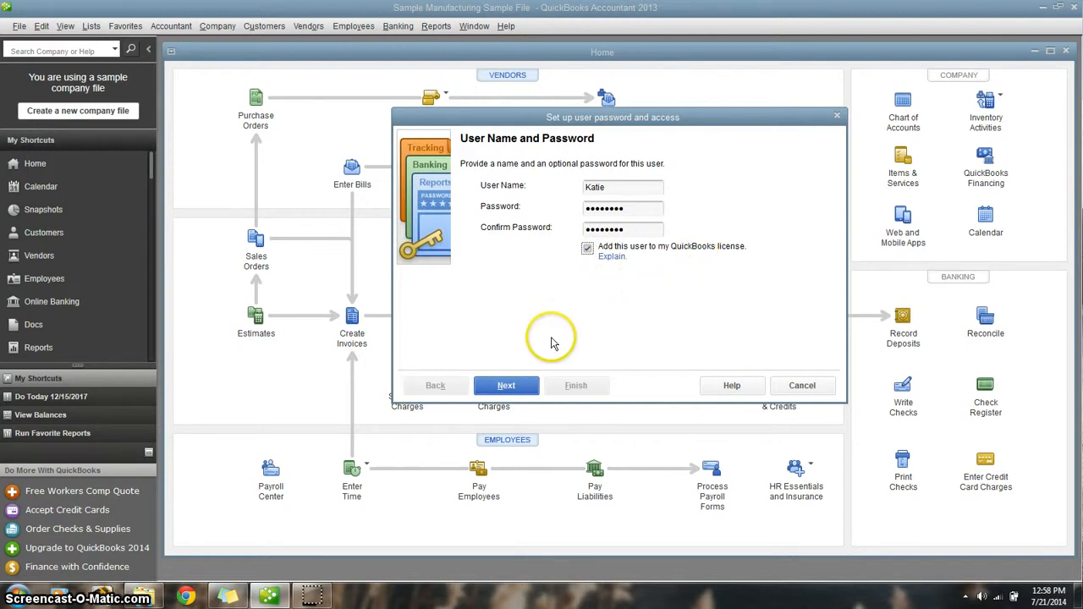
click(523, 389)
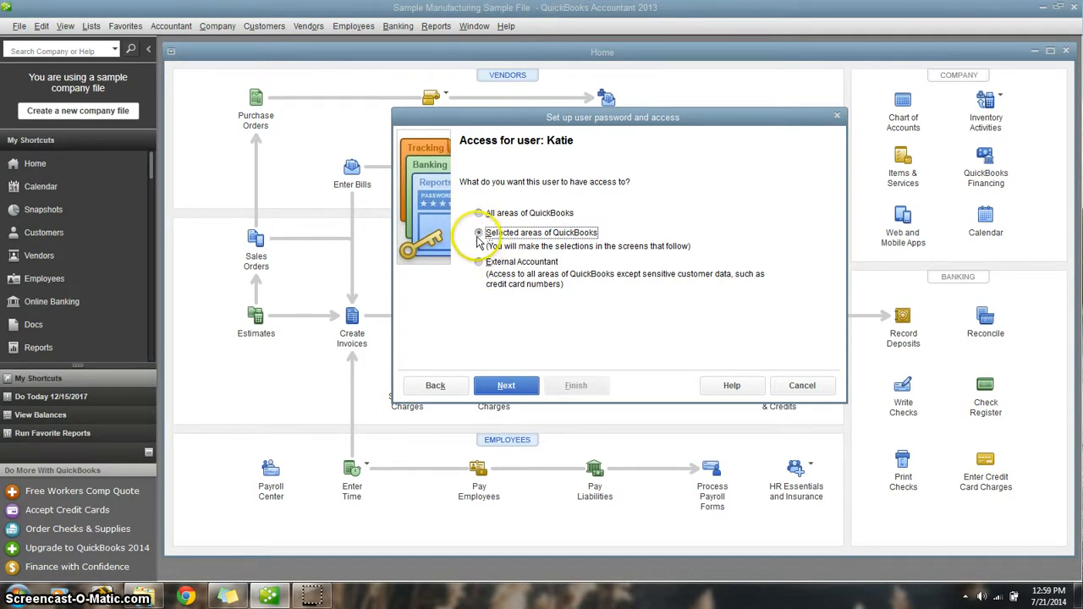
click(507, 386)
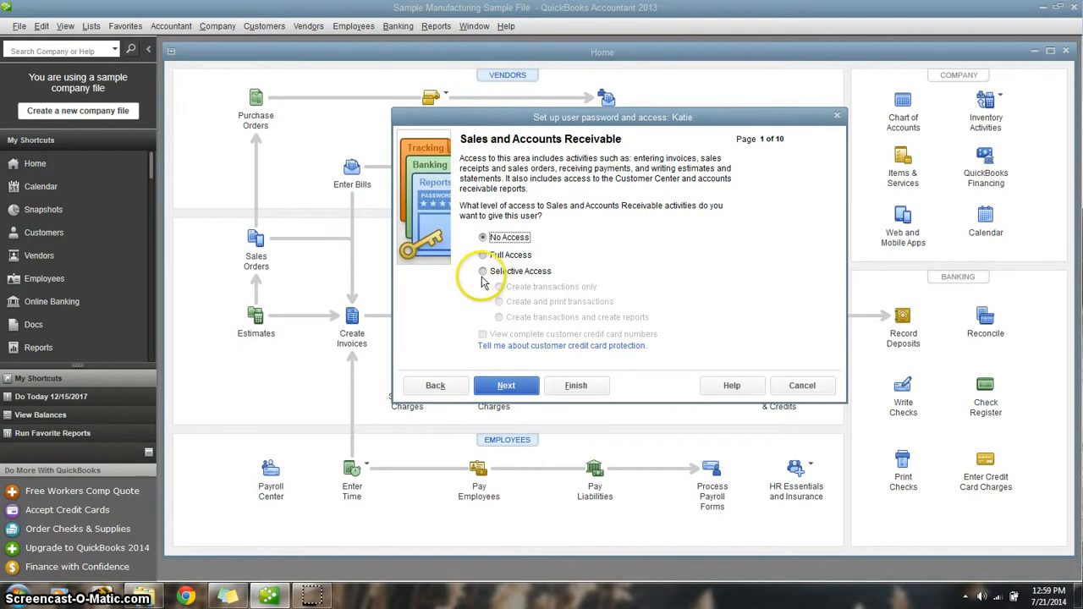
- Give the user selective access to Sales and Accounts Receivable, with permission to create transactions and create reports
click(482, 274)
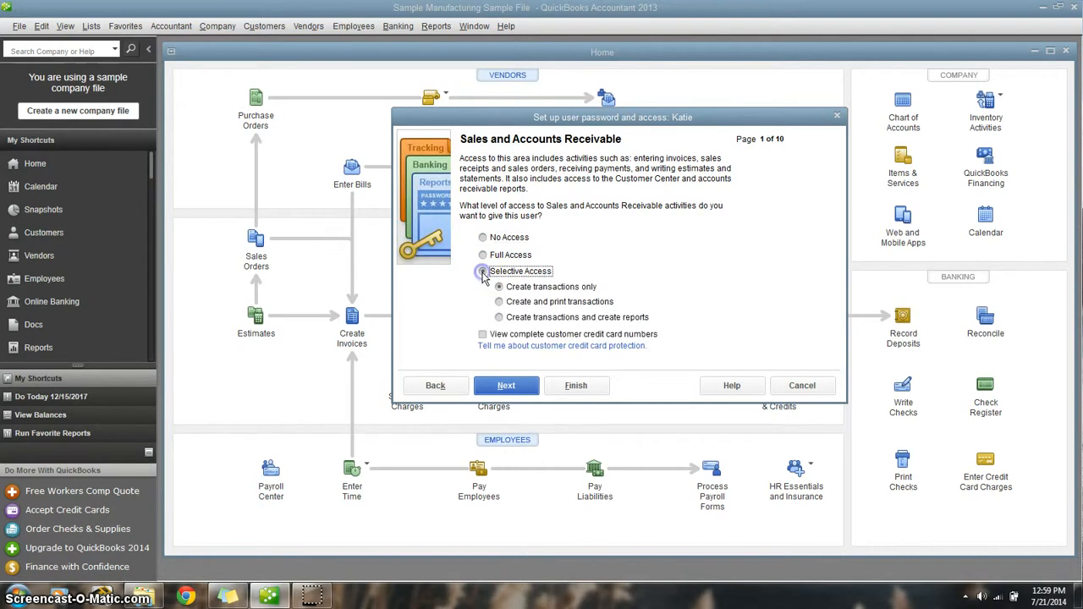
click(499, 317)
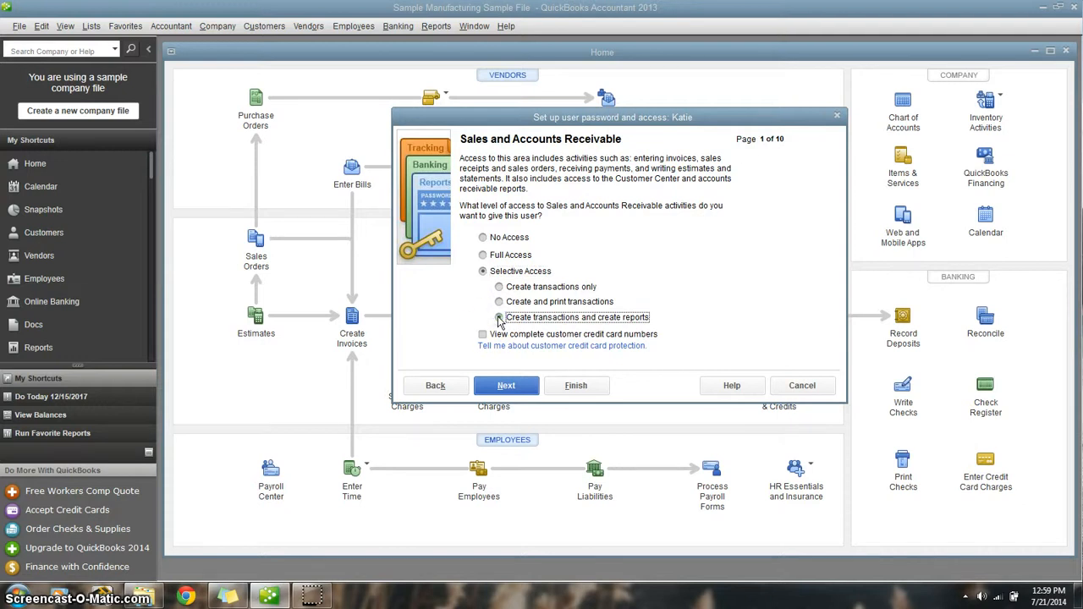
click(506, 386)
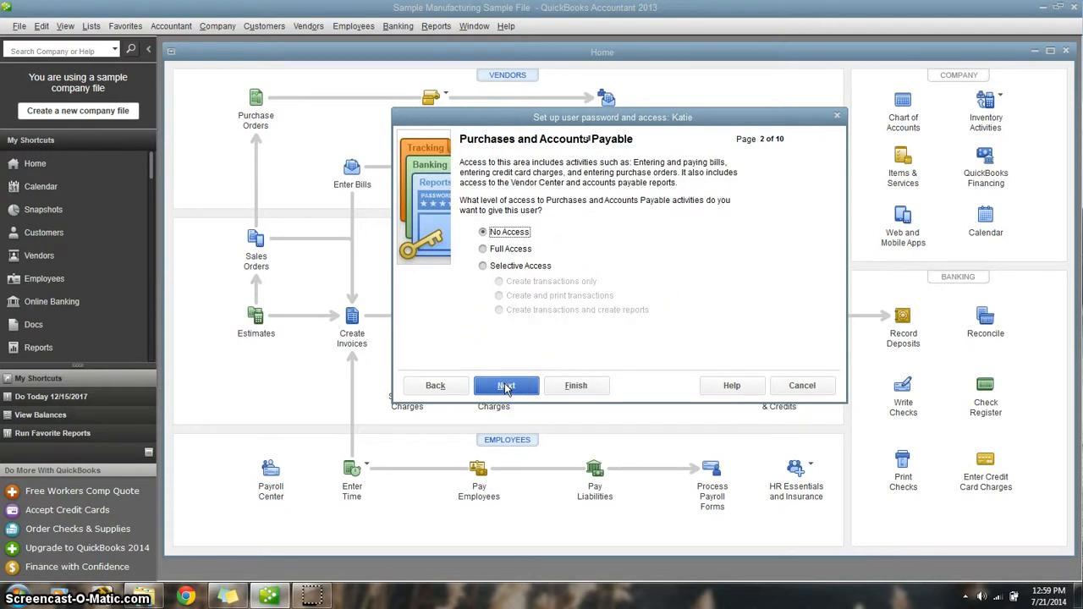
- Keep the user at No Access for both Purchases and Accounts Payable and Checking and Credit Cards
click(465, 320)
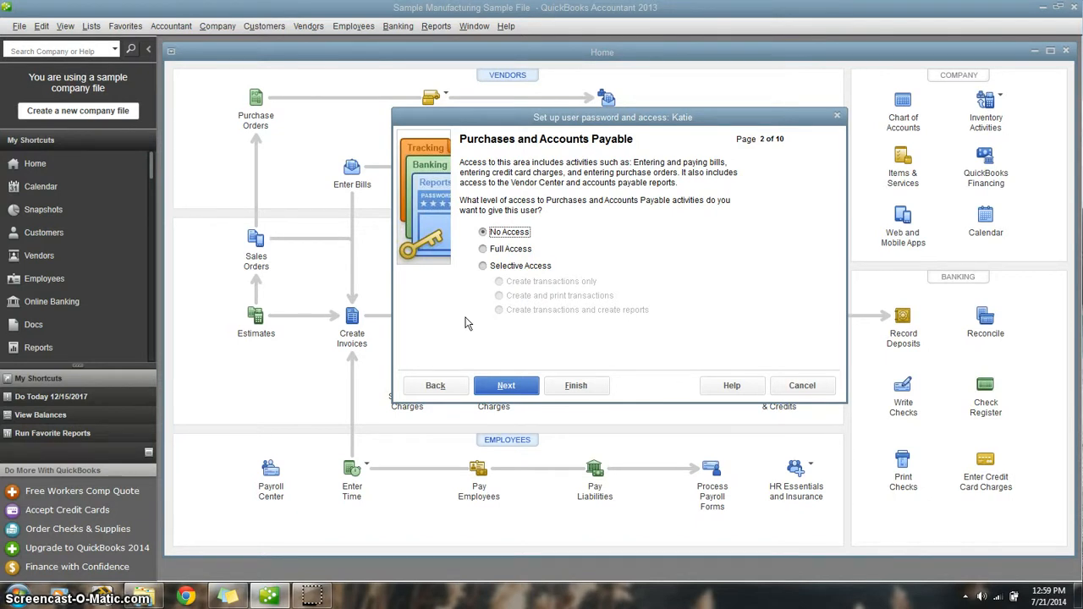
click(498, 385)
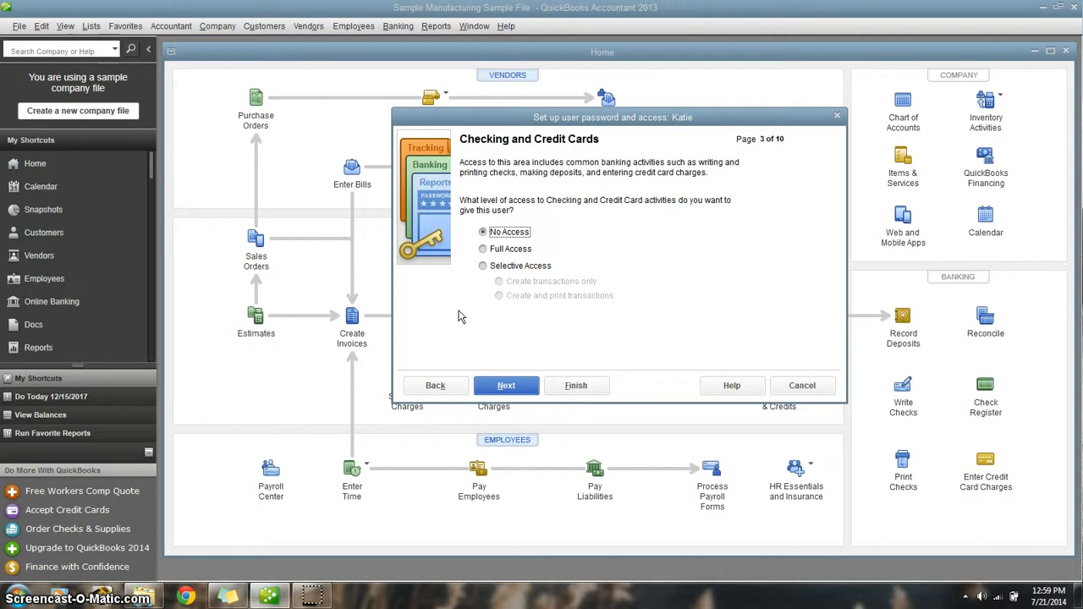
click(468, 336)
click(506, 386)
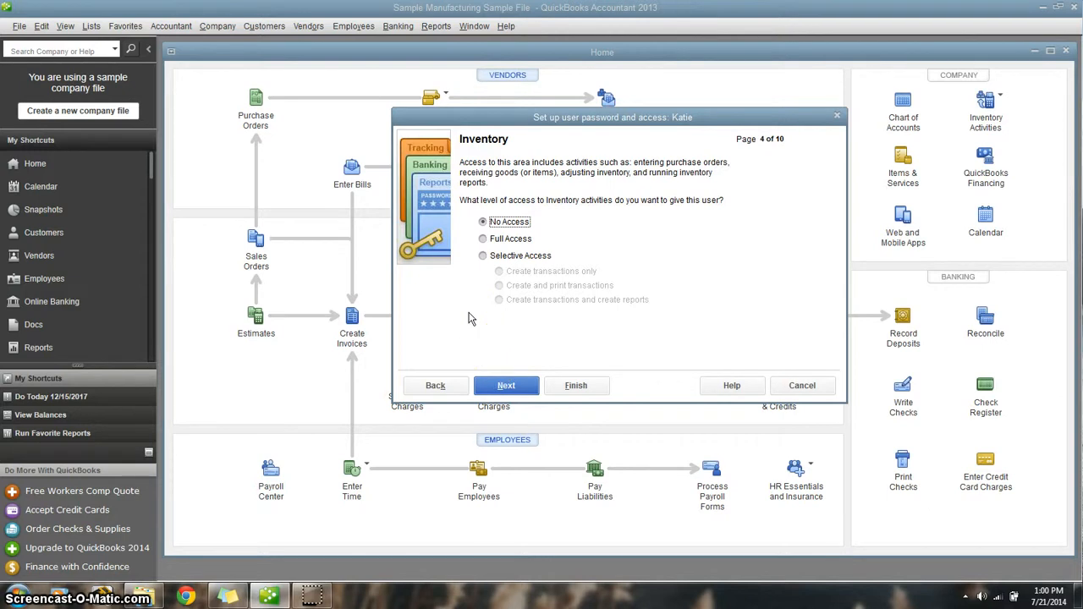
- Give the user full access to Inventory and selective access to Time Tracking, limited to creating transactions only
click(483, 240)
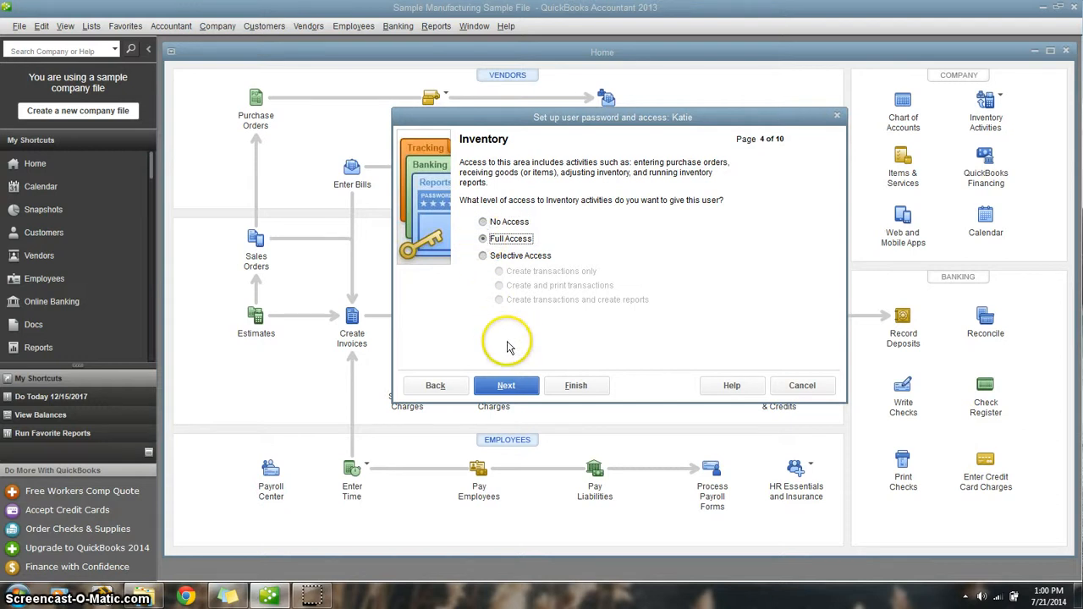
click(507, 386)
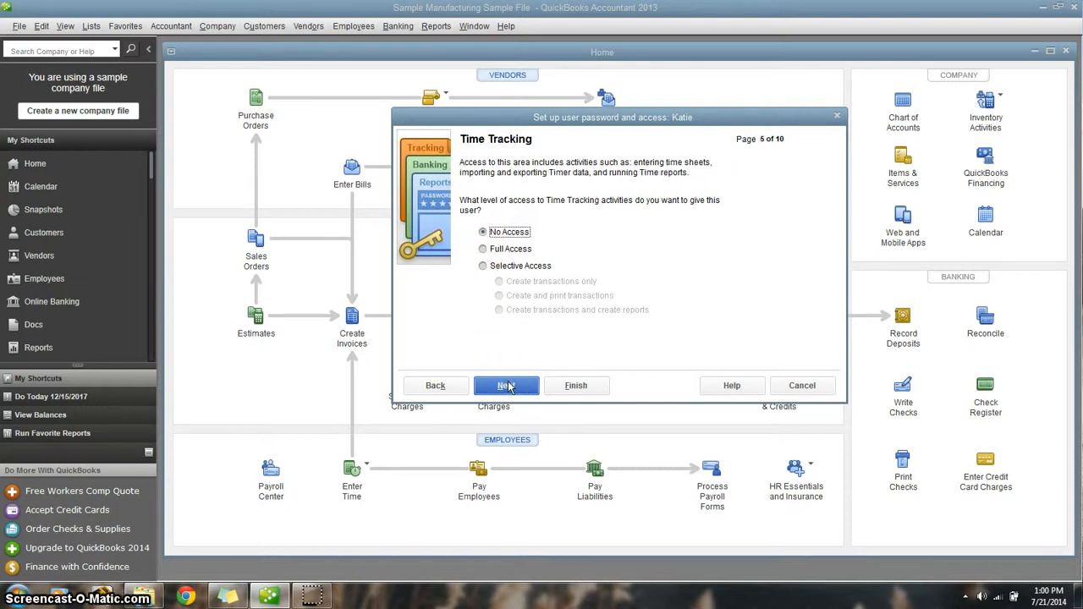
click(483, 265)
click(499, 282)
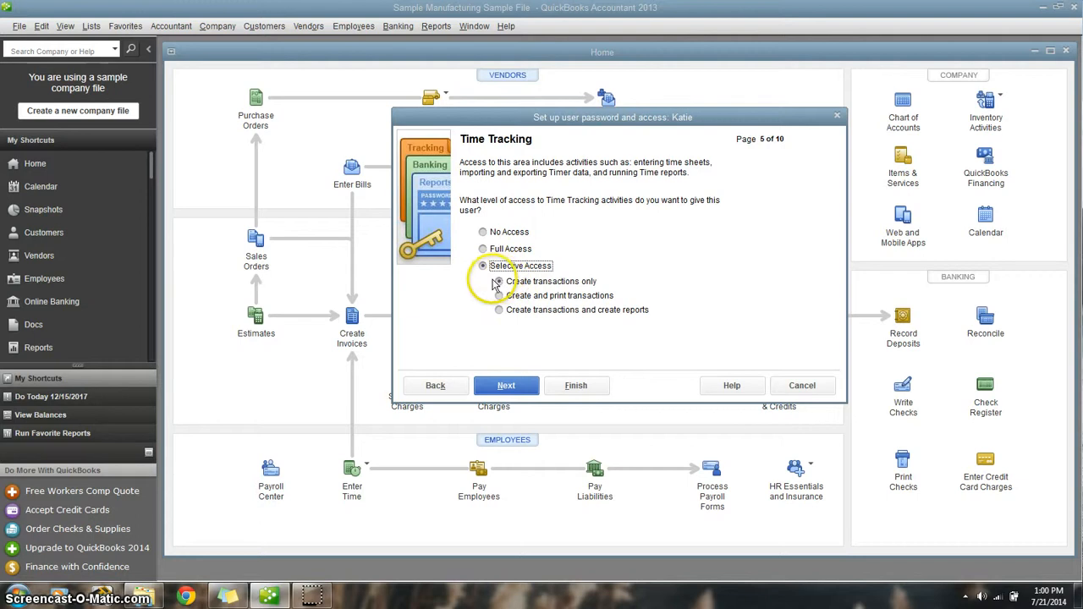
click(508, 383)
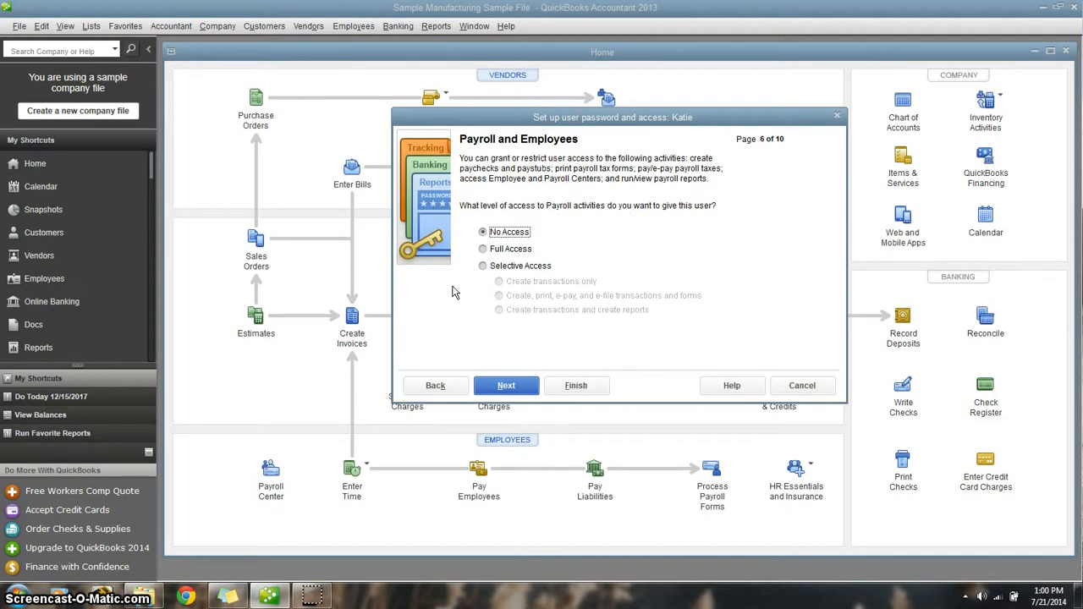
- Keep No Access for Payroll and Employees, Sensitive Accounting Activities and Sensitive Financial Reporting
click(500, 382)
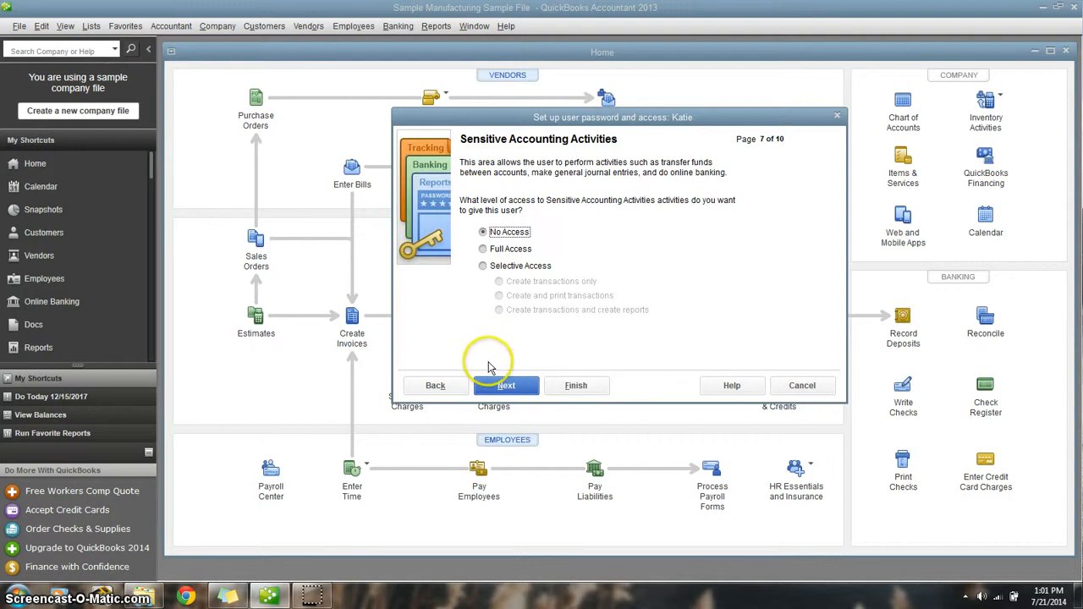
click(497, 386)
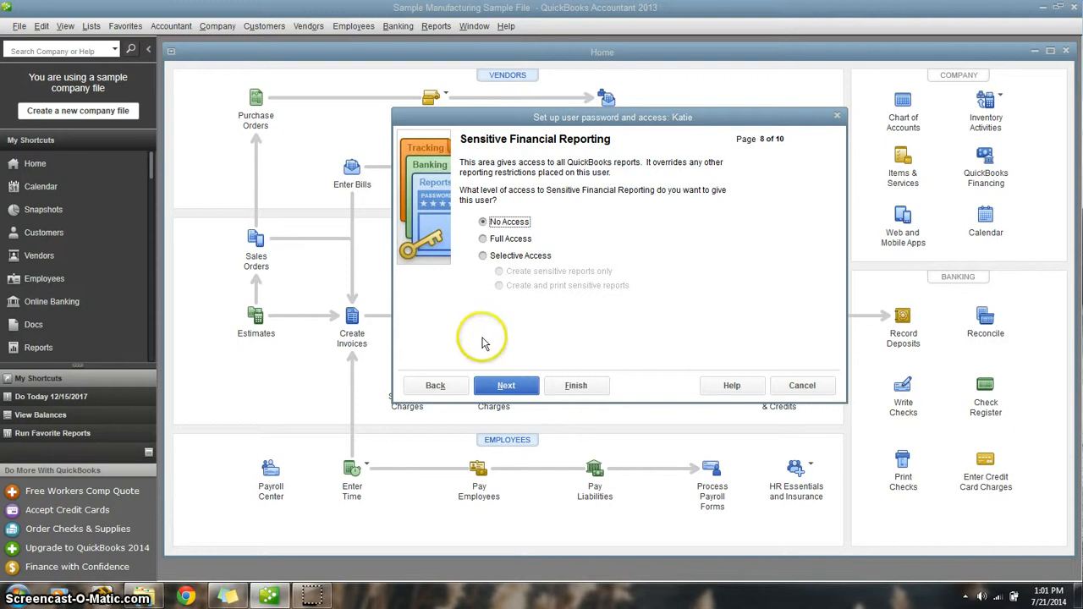
click(498, 386)
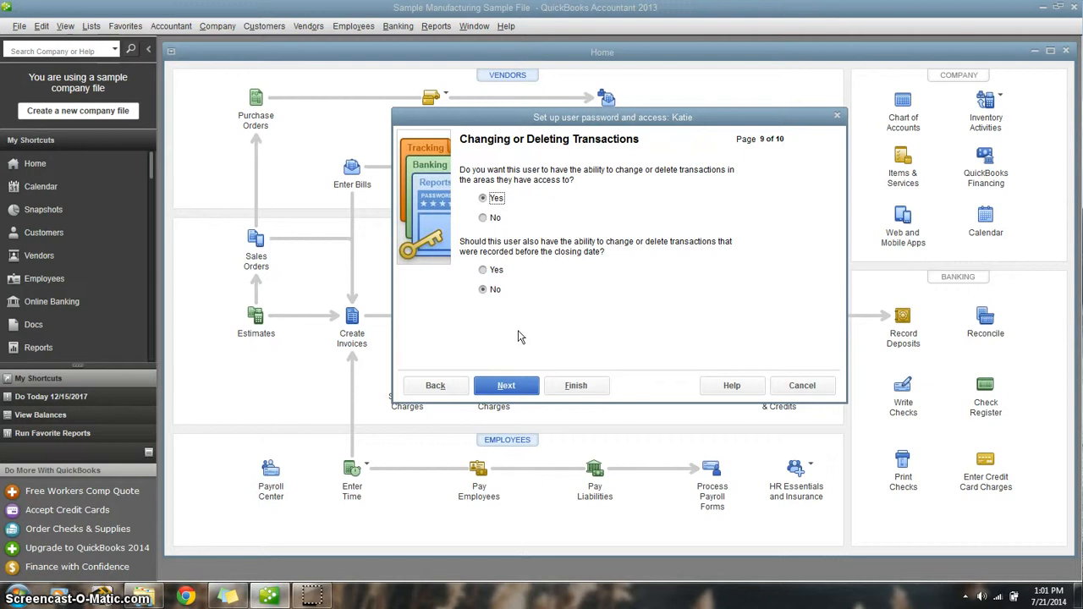
- Allow changing or deleting transactions except those before the closing date, and finish the user setup after reviewing the access summary
click(516, 381)
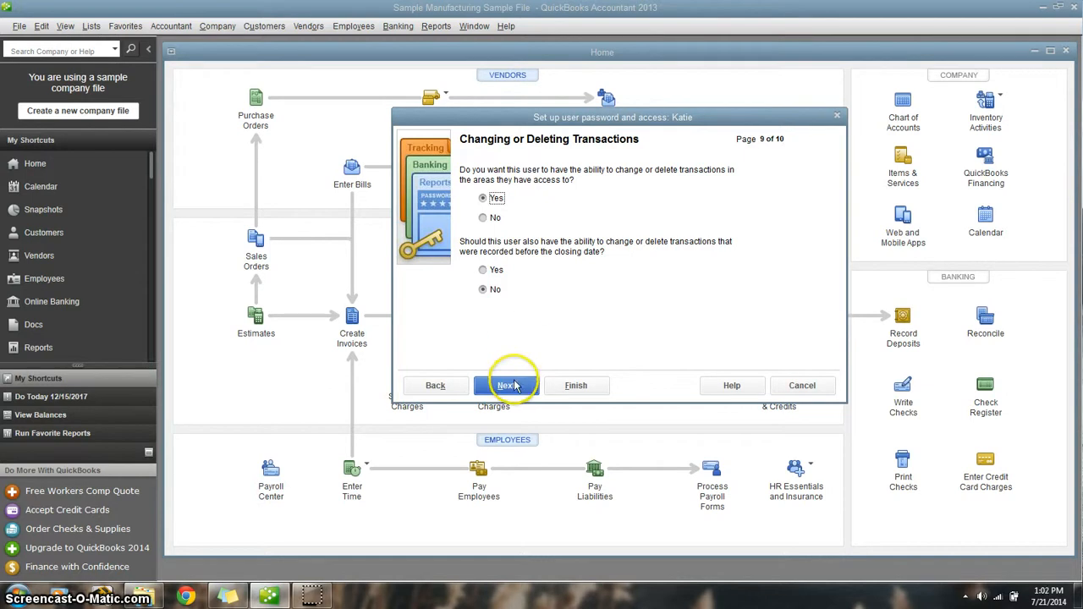
click(516, 382)
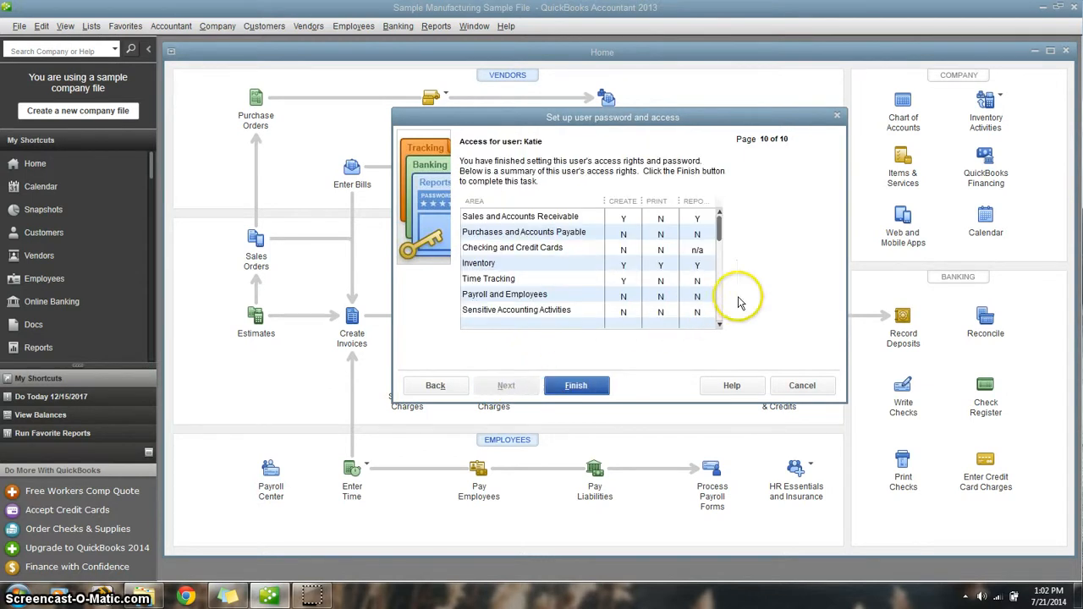
drag(720, 246, 724, 315)
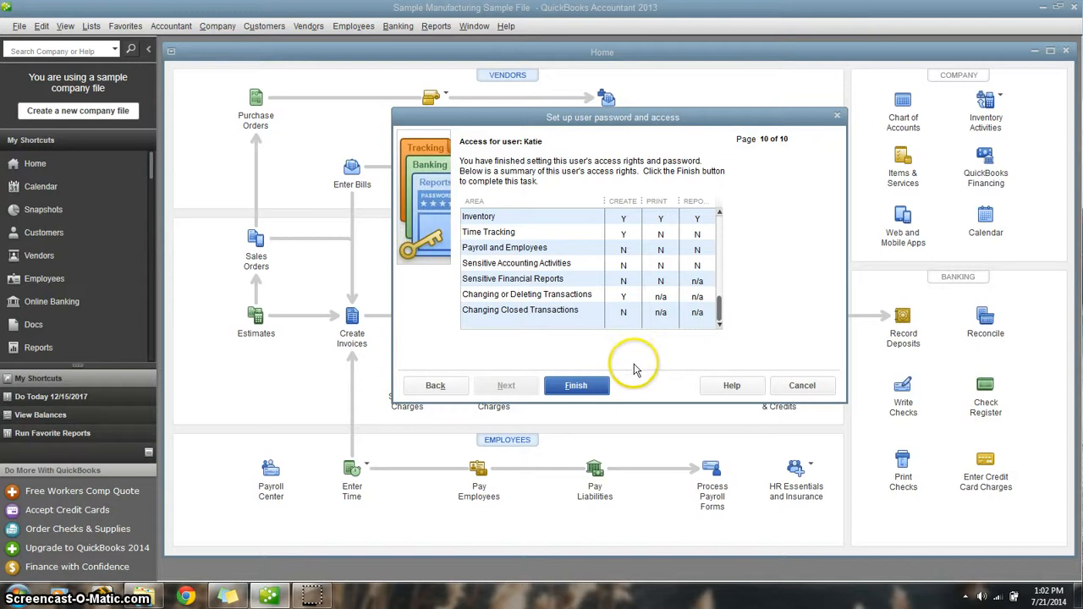
click(595, 386)
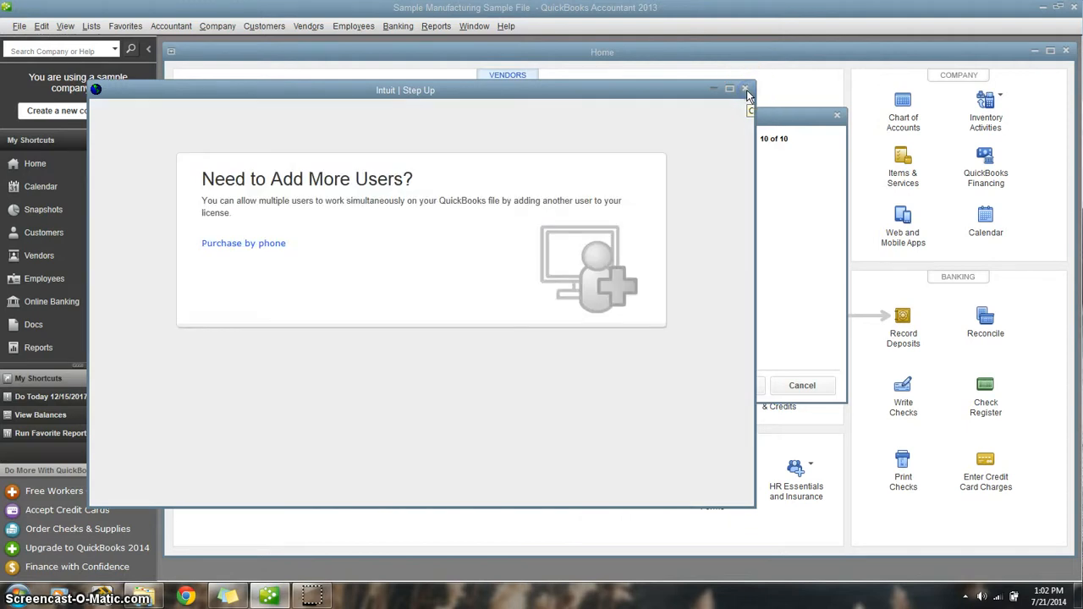
click(746, 90)
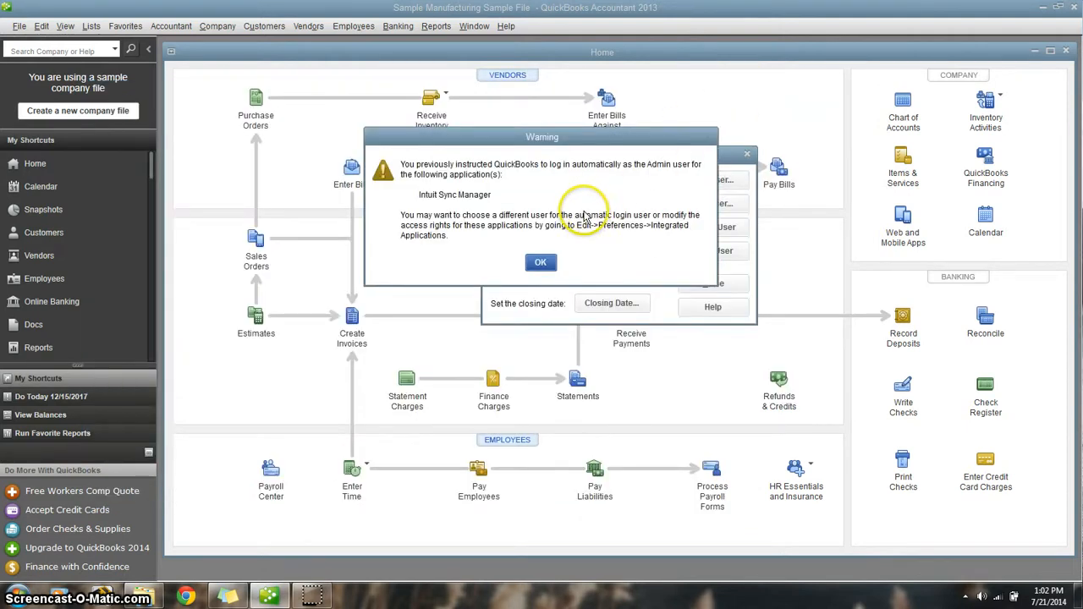
click(542, 264)
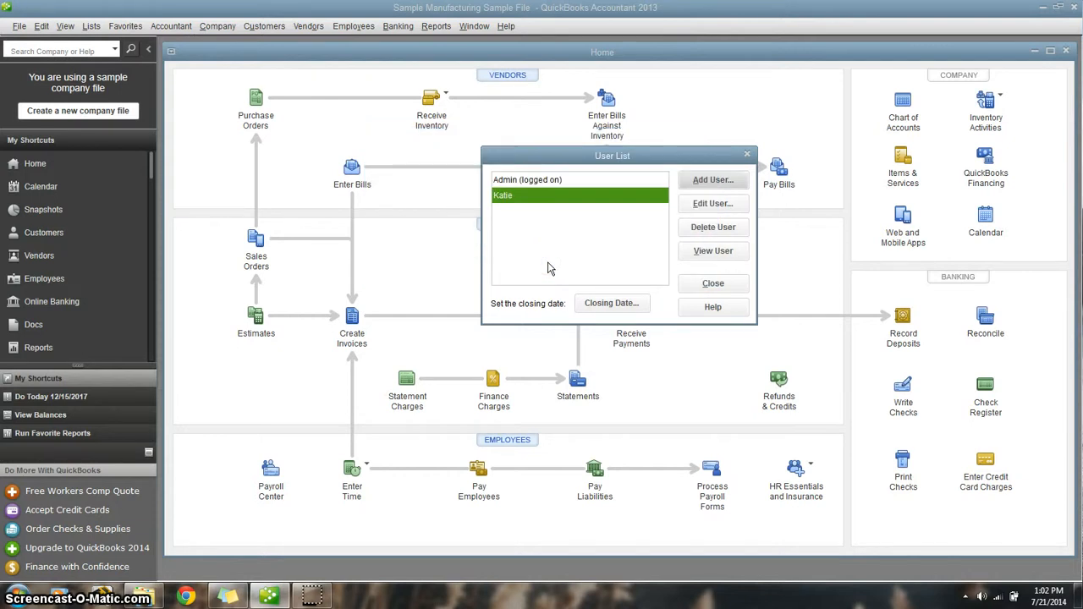
- Examine the Admin user's name, password and challenge question options, and leave without making changes
click(565, 184)
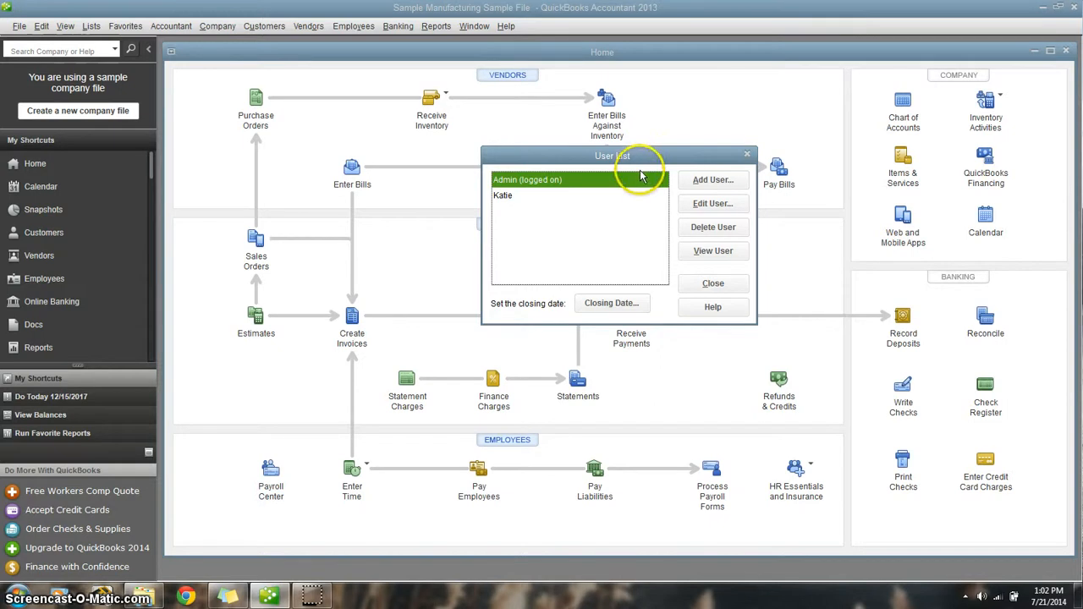
click(701, 211)
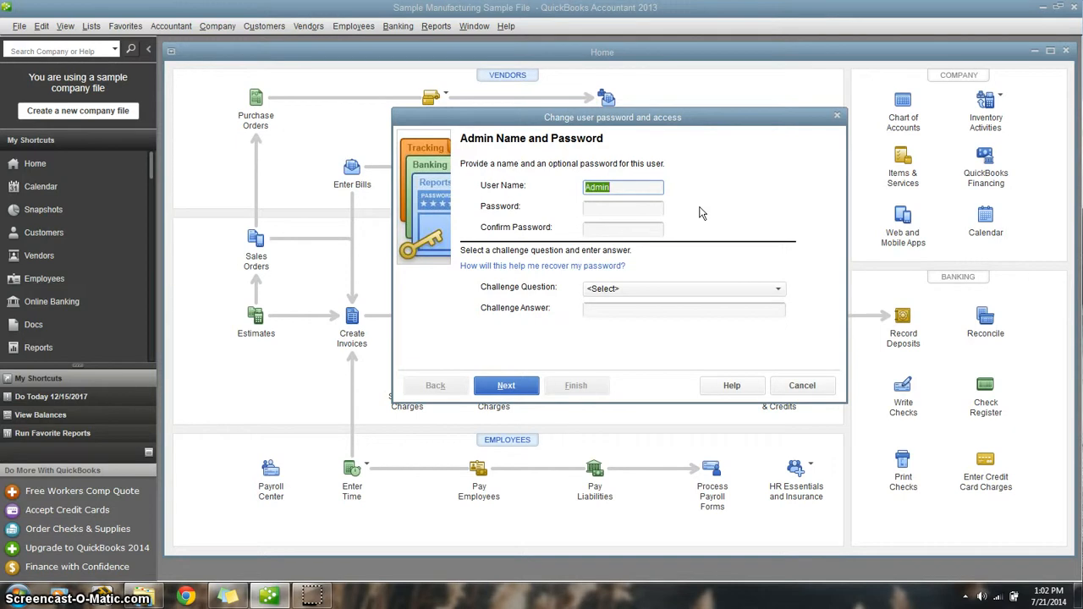
click(656, 210)
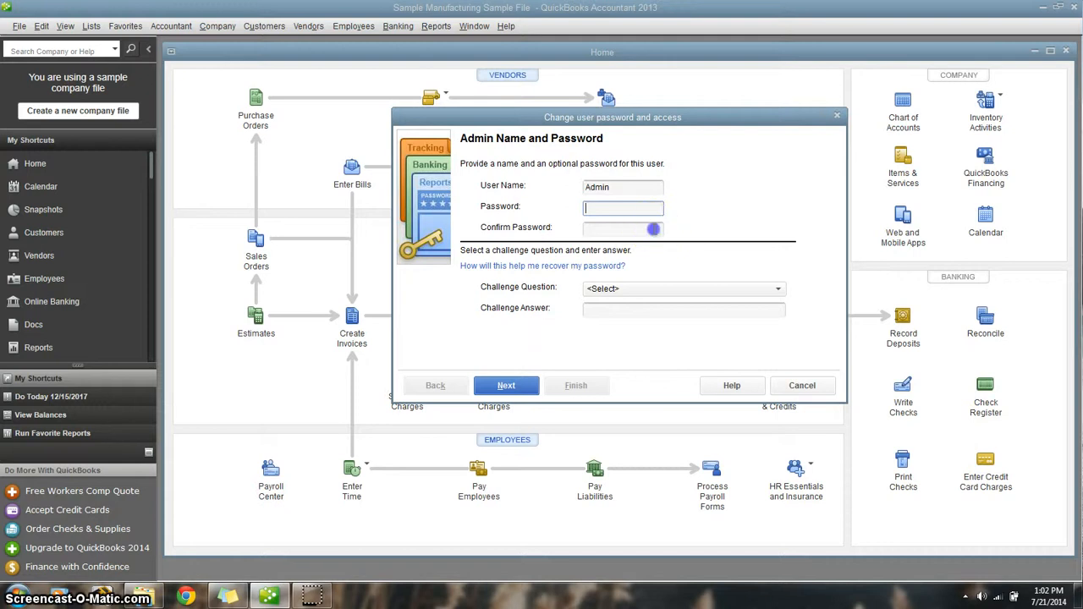
click(654, 229)
click(650, 286)
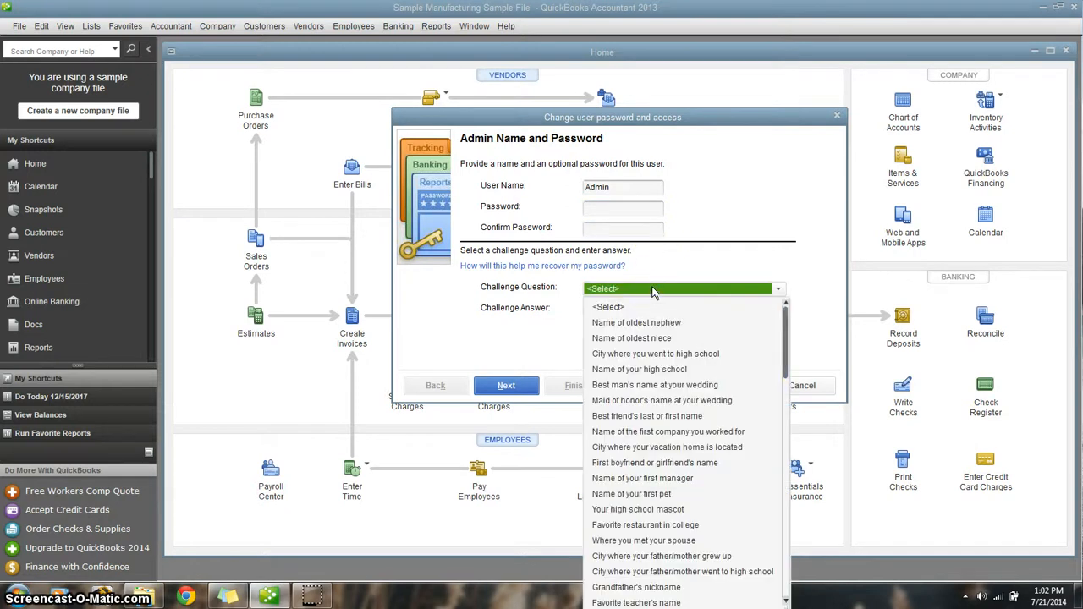
drag(786, 333, 791, 574)
click(812, 335)
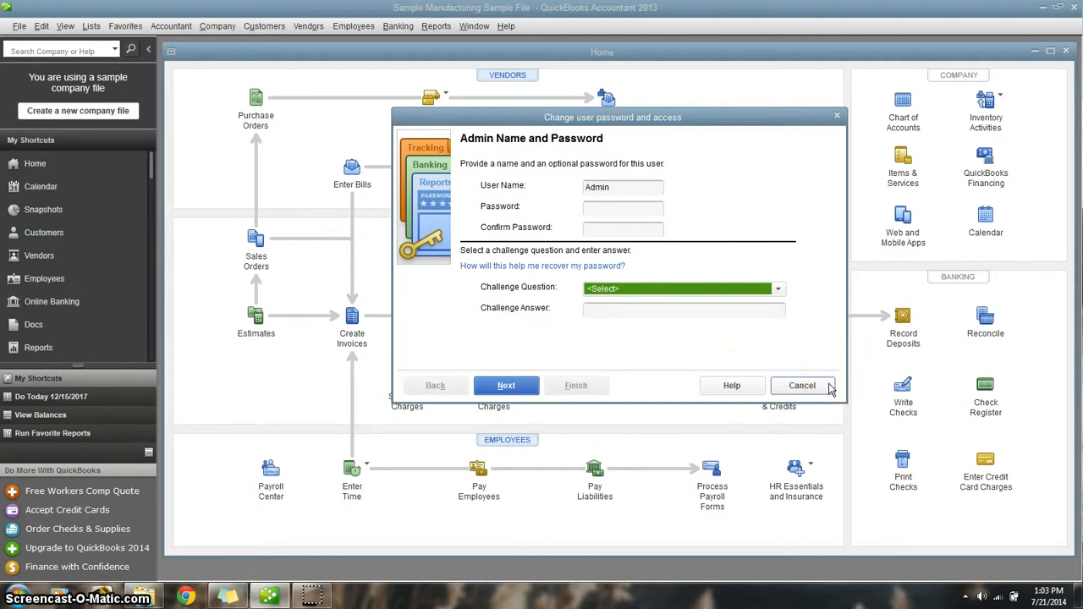
click(801, 386)
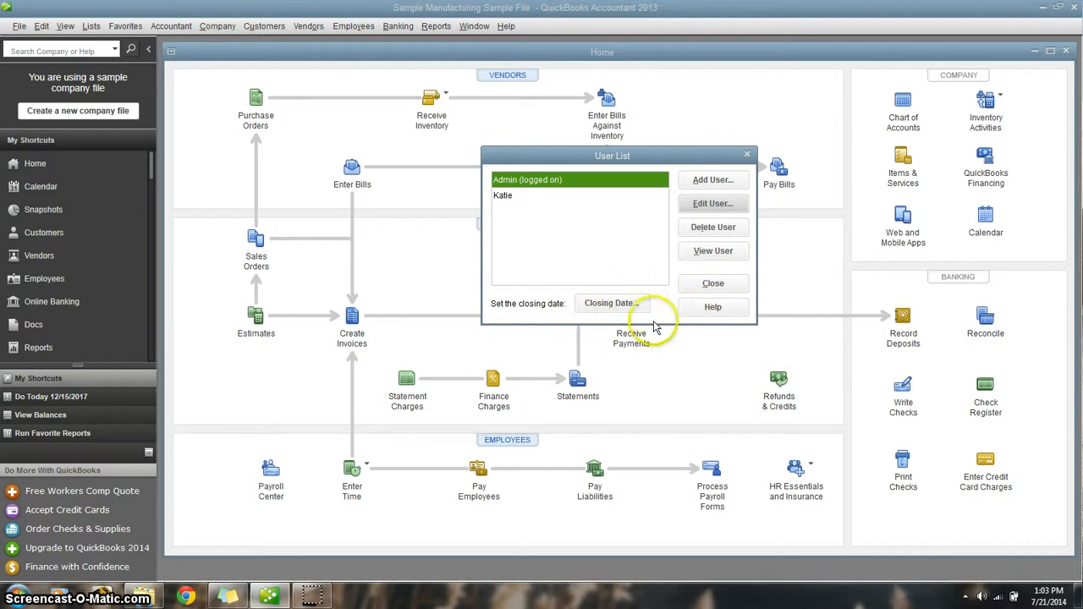
- Open the closing date settings and examine the closing date password and confirmation fields
click(630, 304)
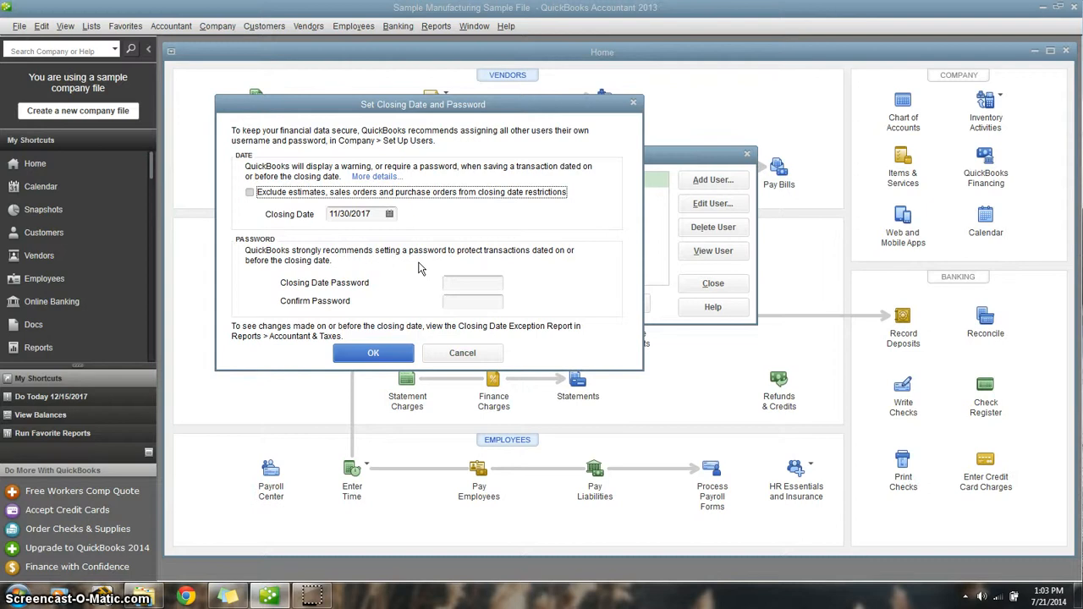
click(479, 282)
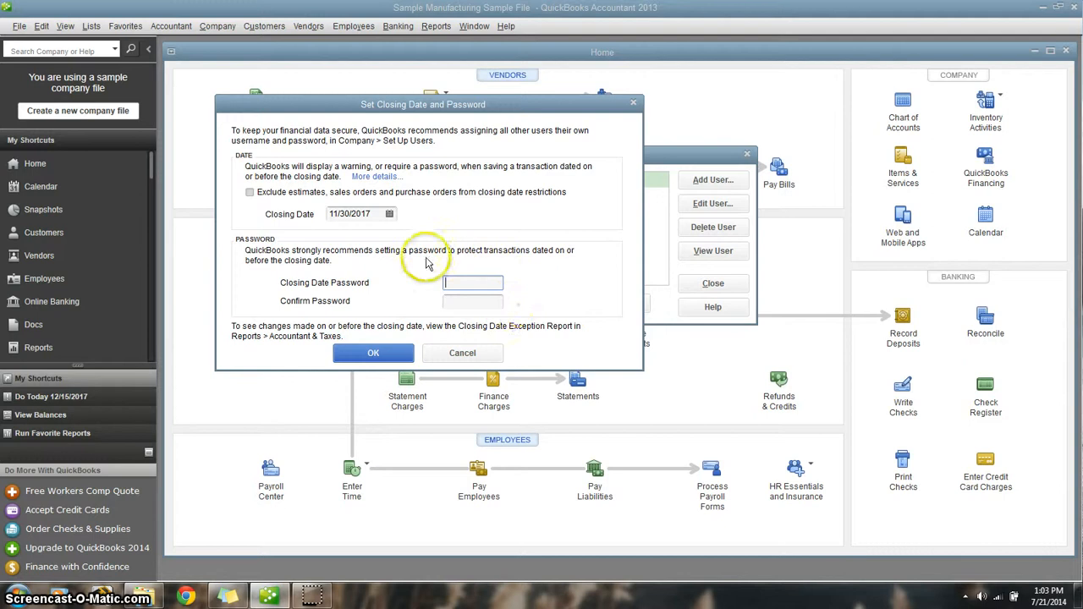
click(473, 301)
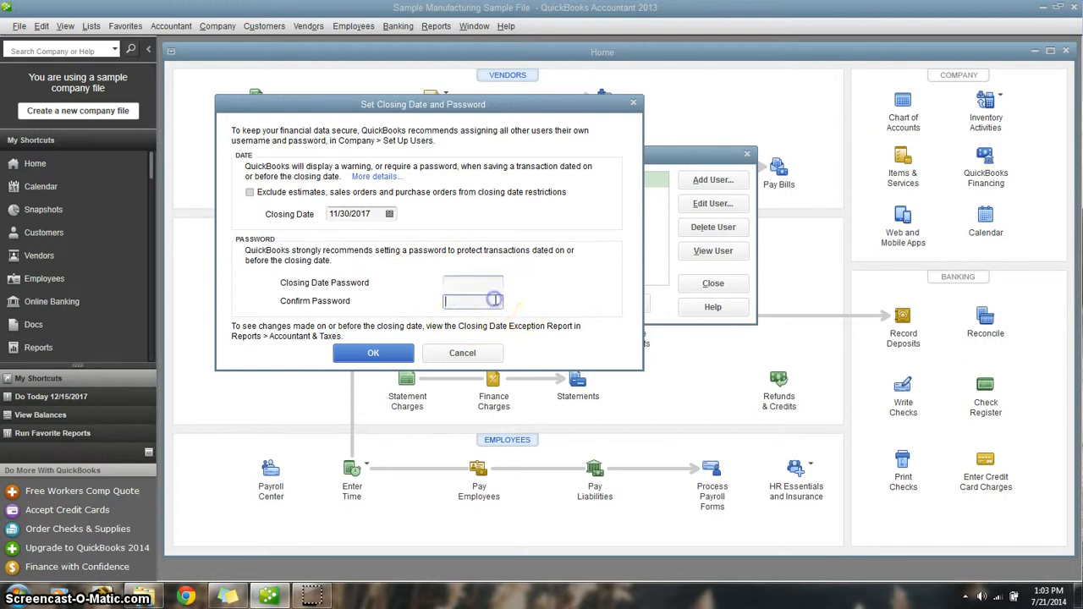